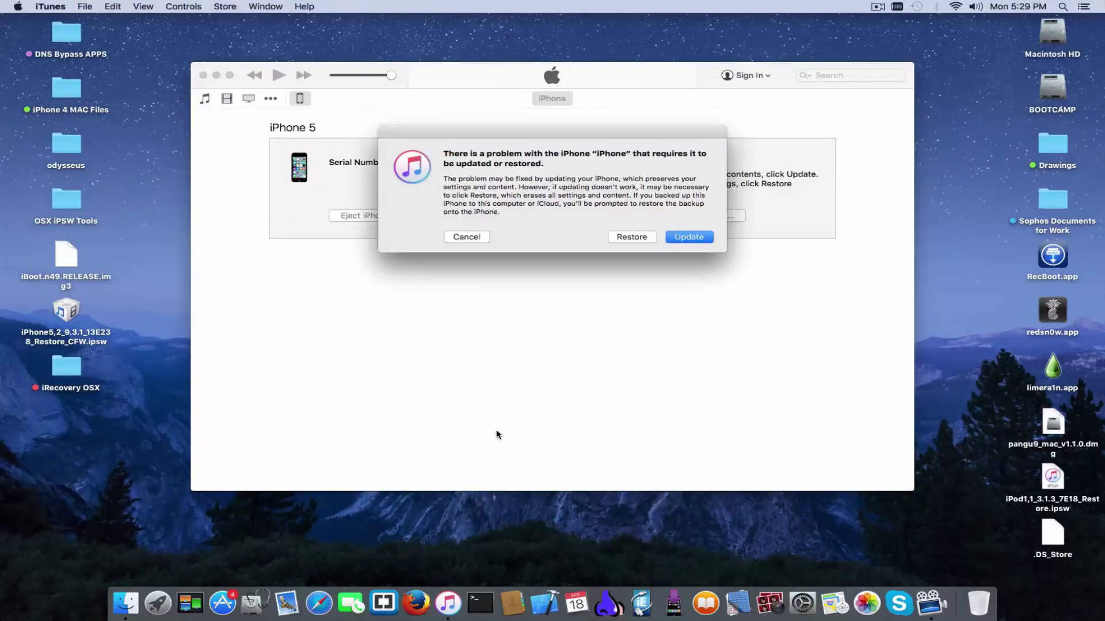
- Decline the iPhone update/restore prompt in iTunes and close the iTunes window
click(475, 238)
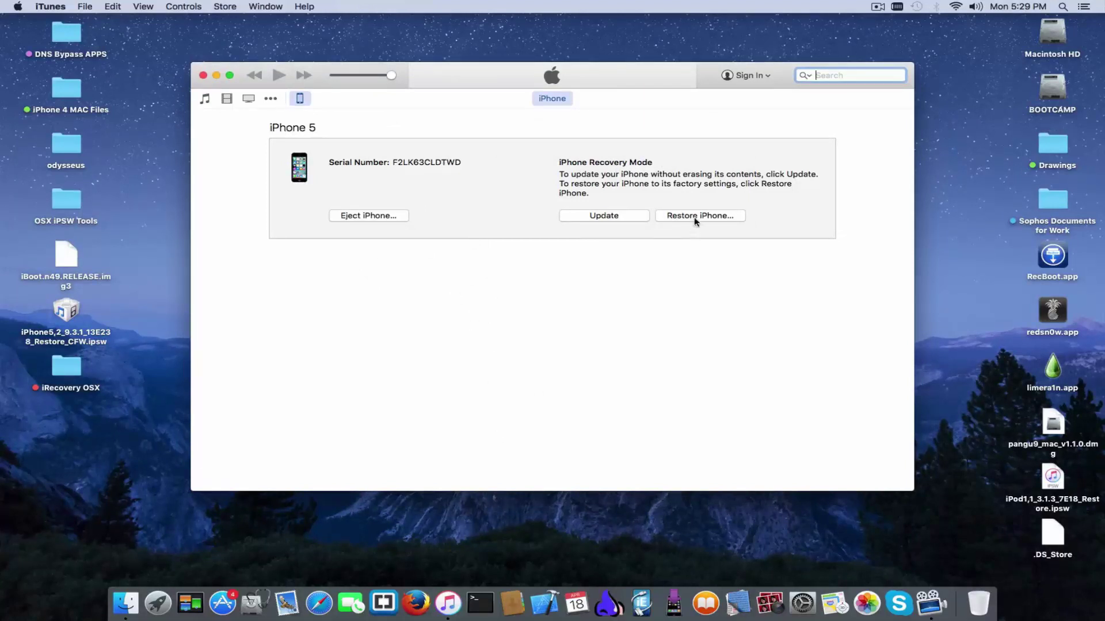
click(203, 76)
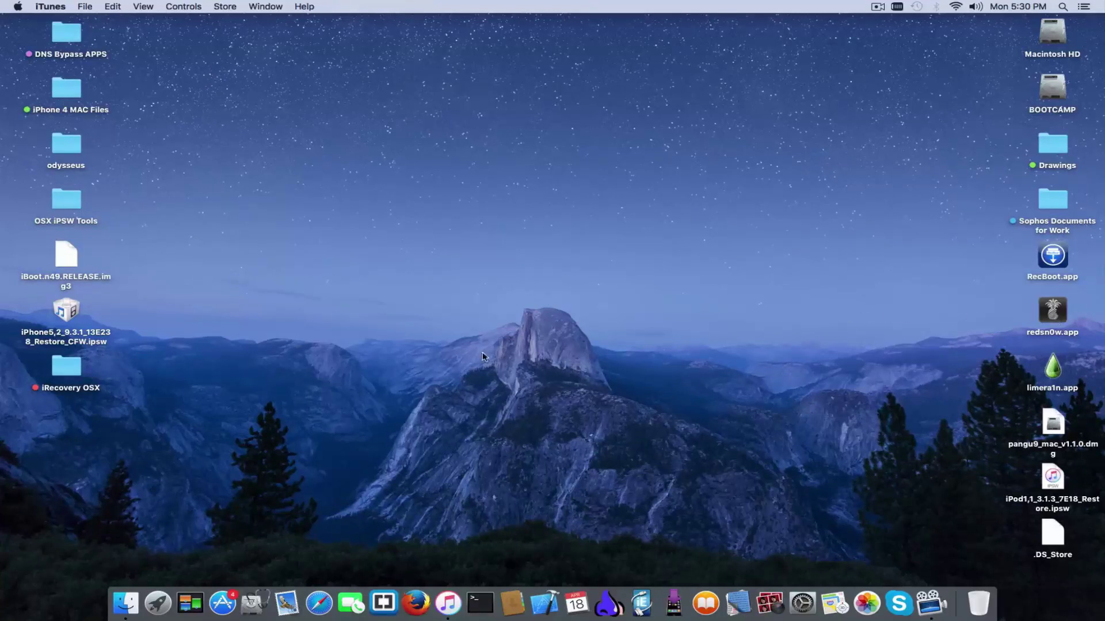
click(73, 364)
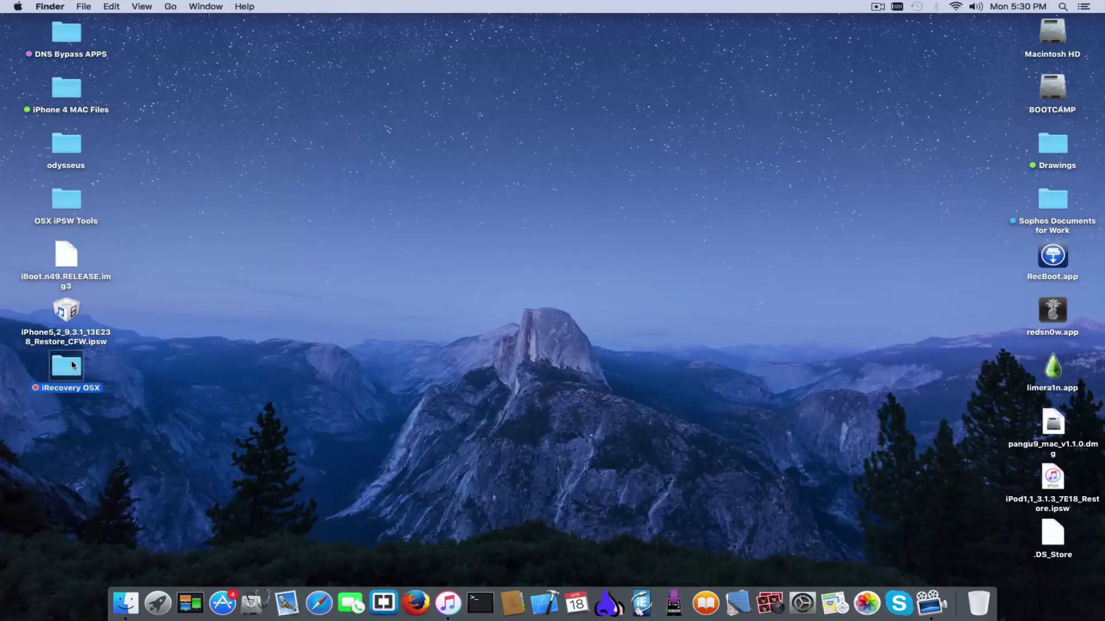
double_click(73, 364)
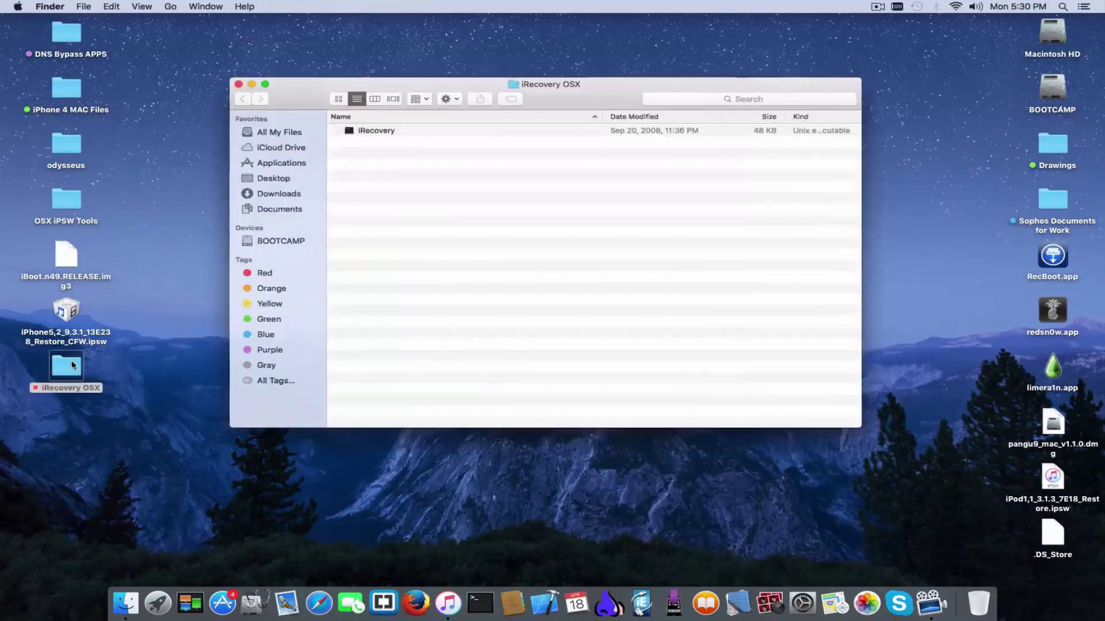
click(1053, 313)
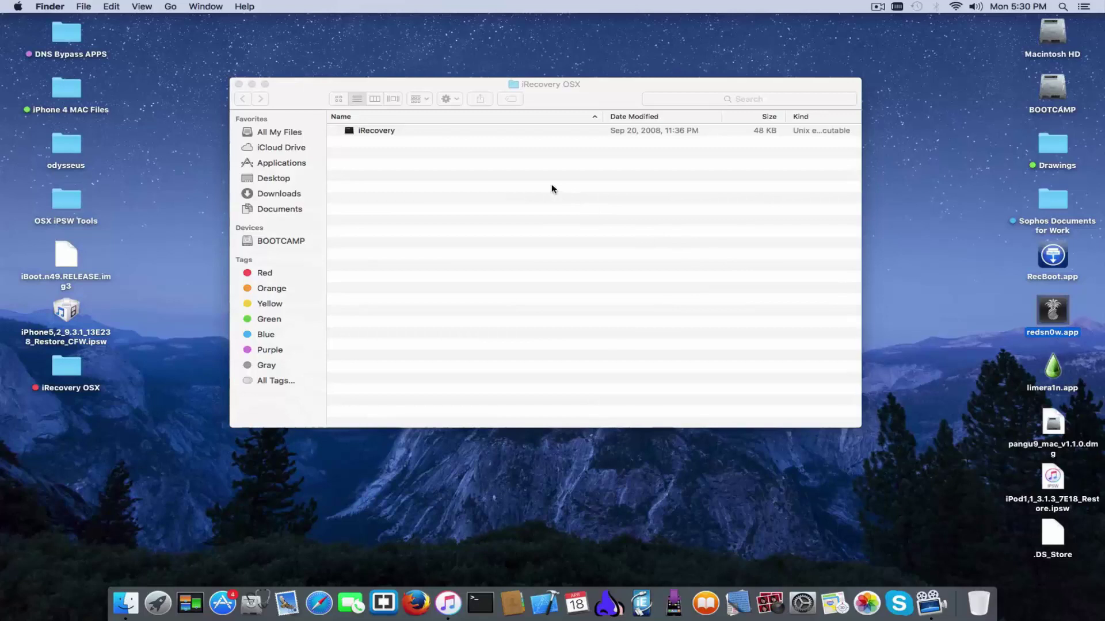
click(513, 173)
click(387, 131)
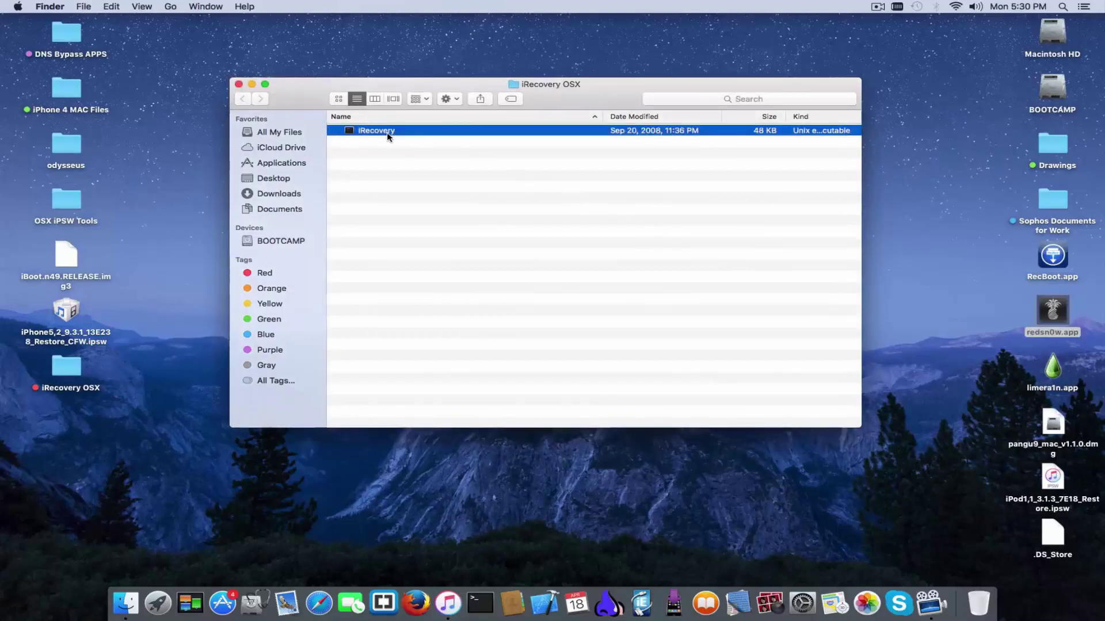
click(238, 84)
click(237, 216)
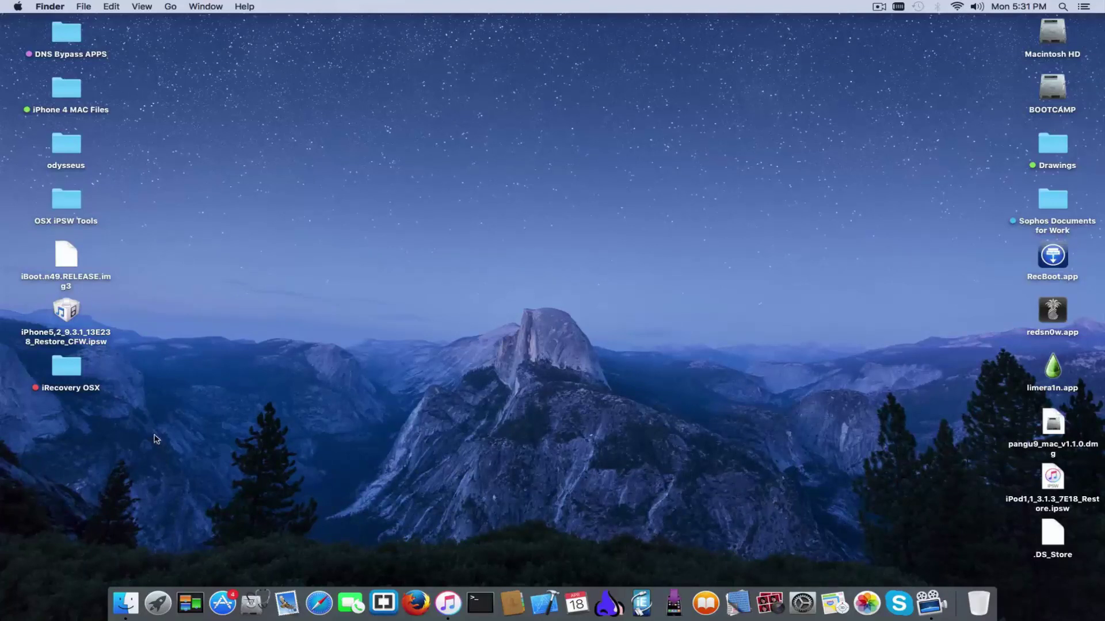
double_click(70, 364)
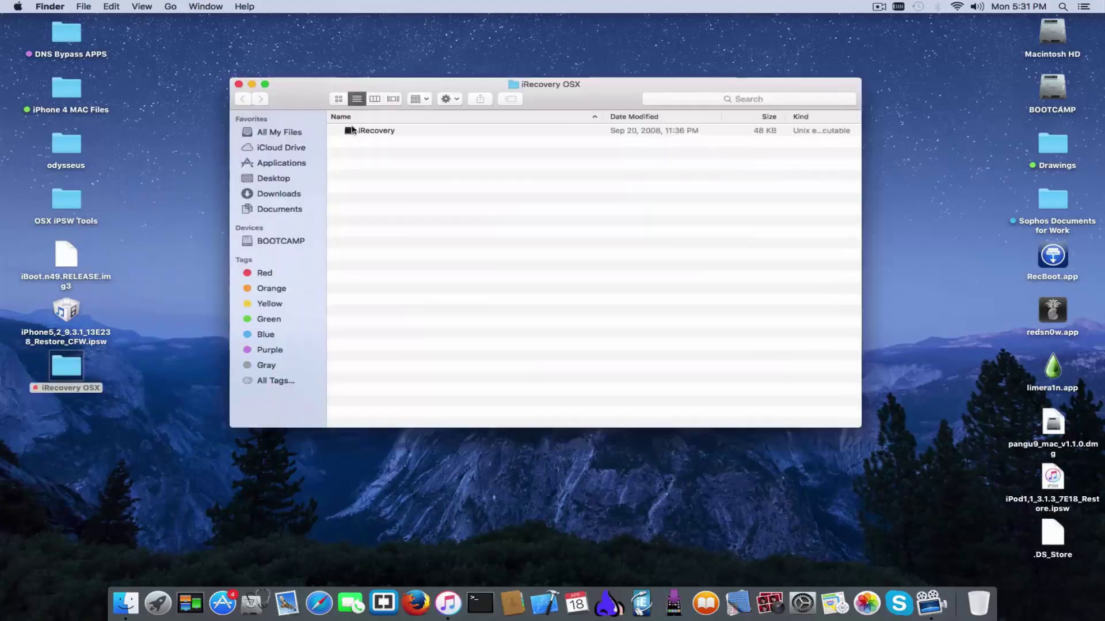
click(362, 131)
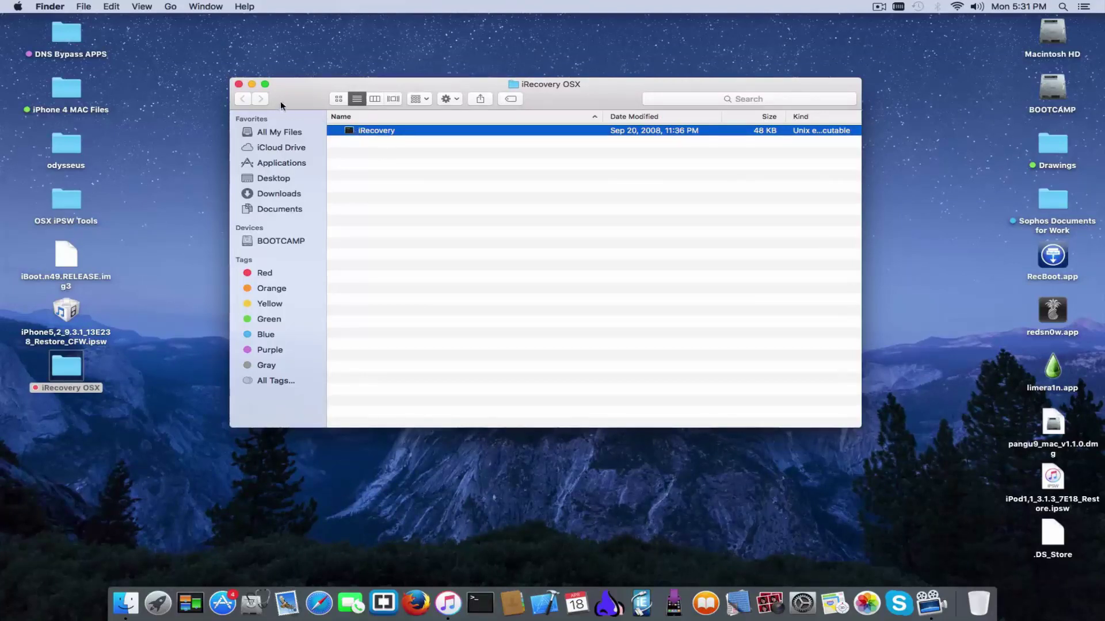
click(239, 84)
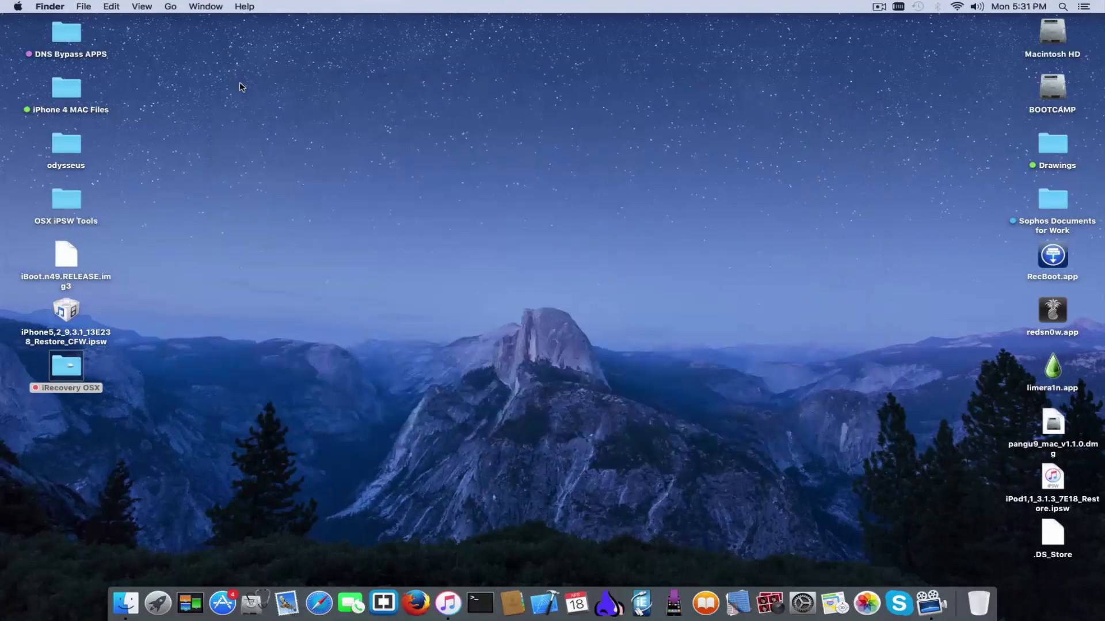
click(129, 458)
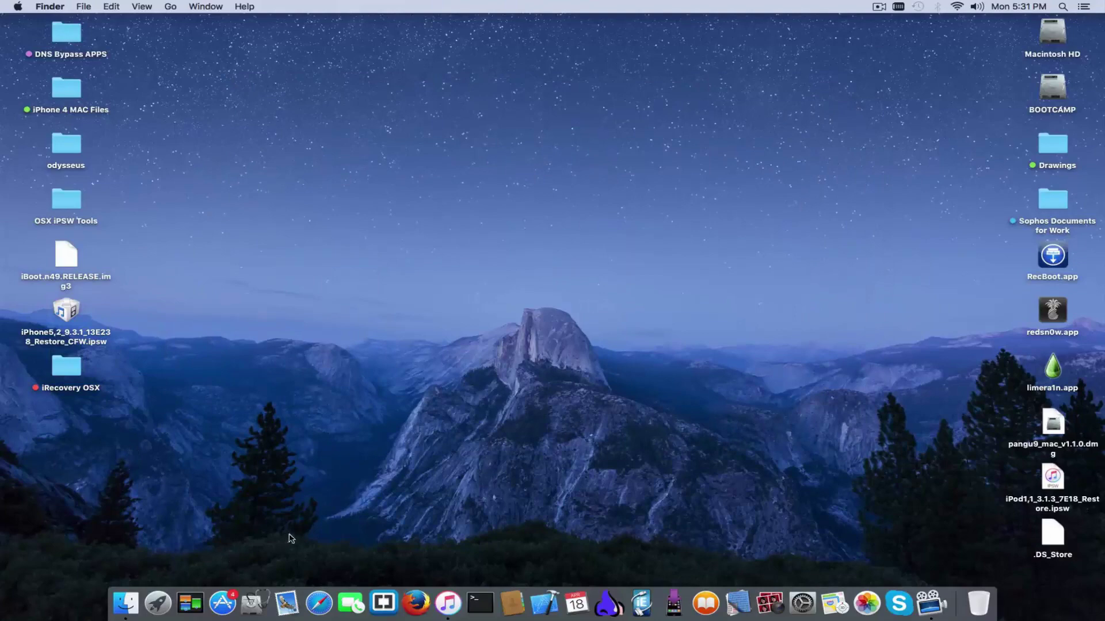
- Quit iTunes from the Dock and launch Terminal by searching 'terminal' in Launchpad
right_click(447, 603)
click(452, 566)
click(158, 602)
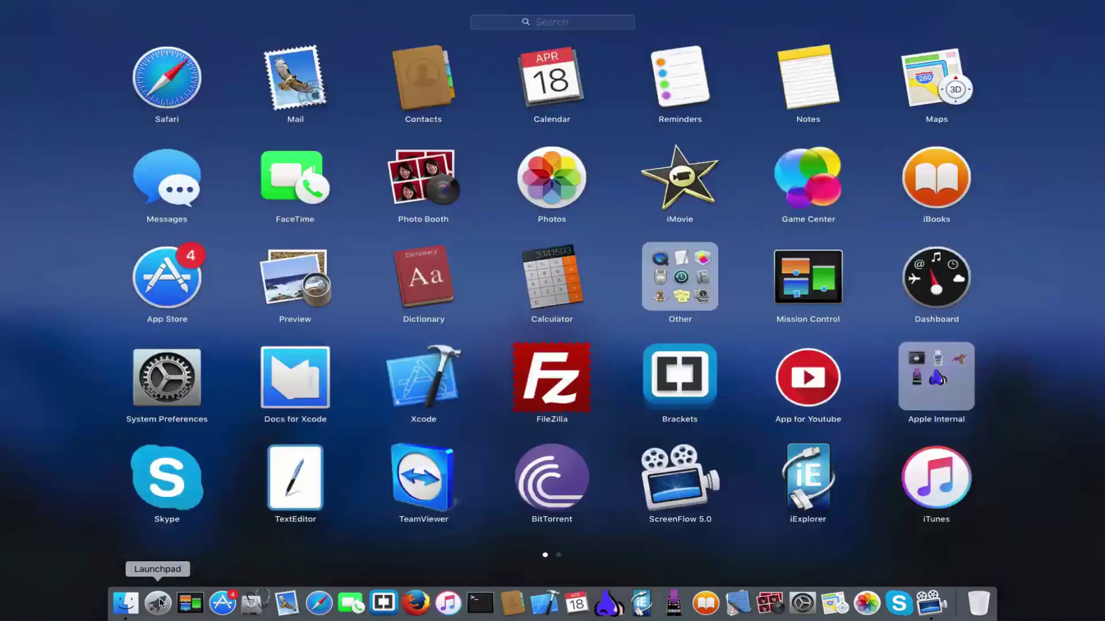
click(557, 23)
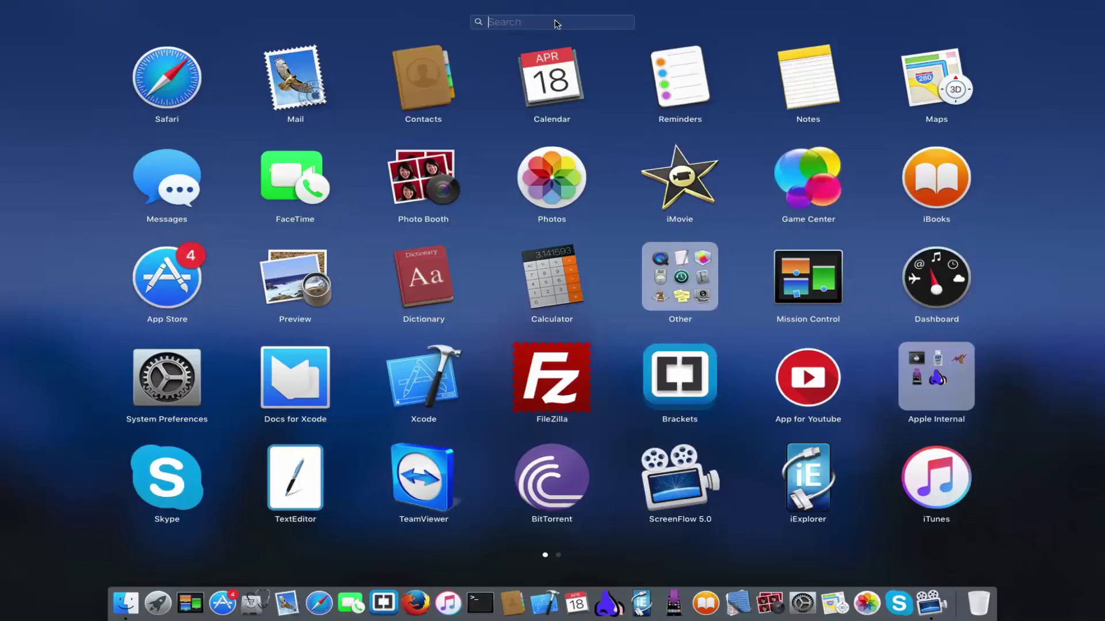
text(terminal)
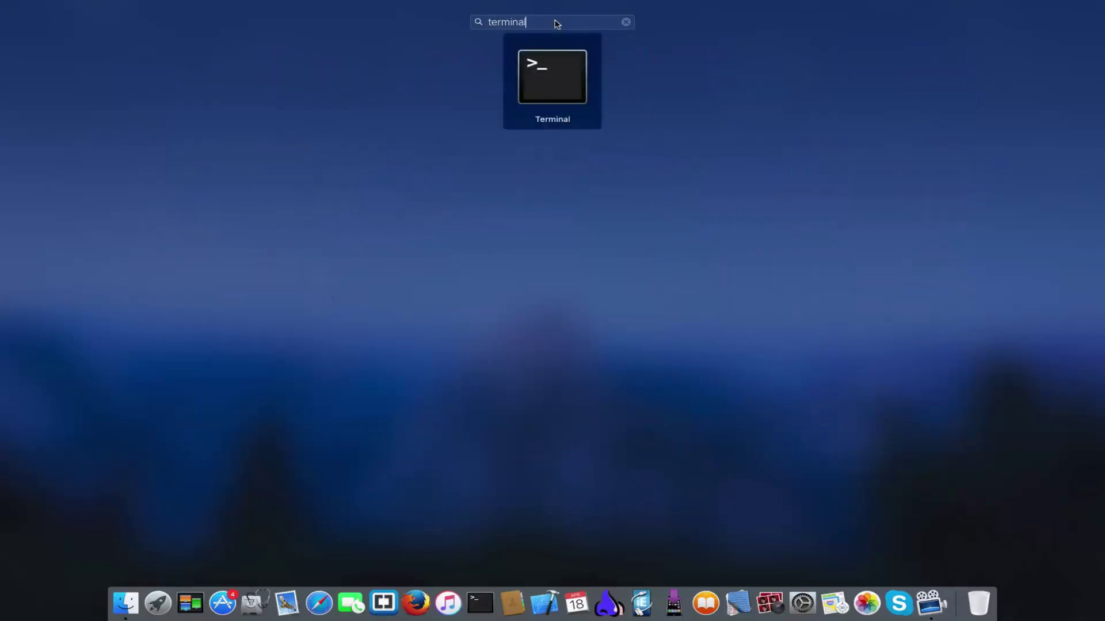
click(573, 105)
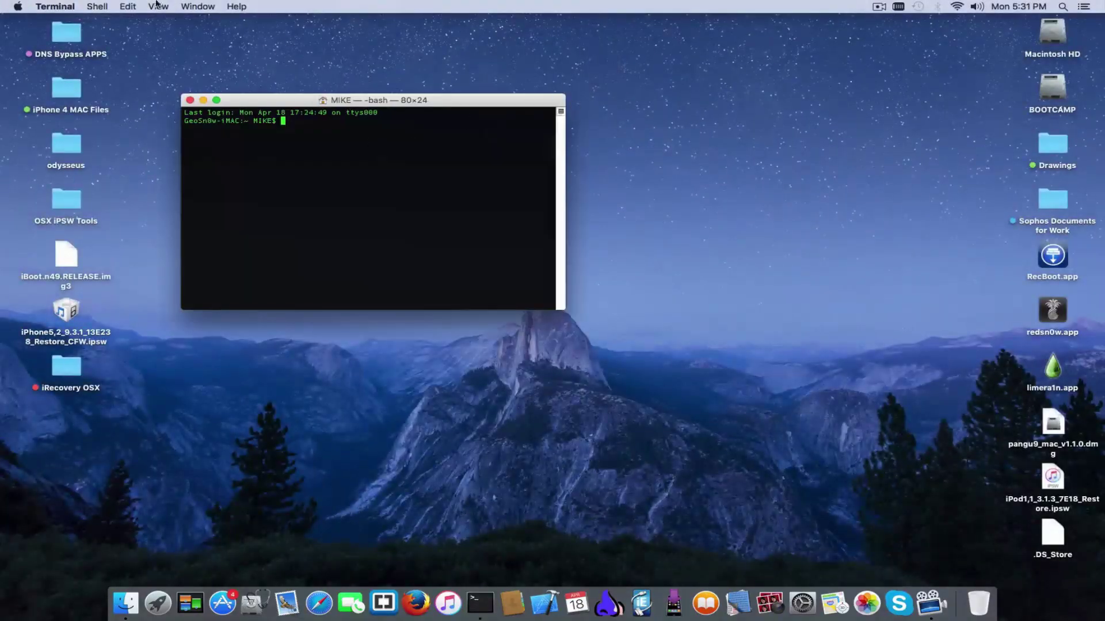
- Increase Terminal's text size and erase the stray '++' typed at the prompt
click(159, 7)
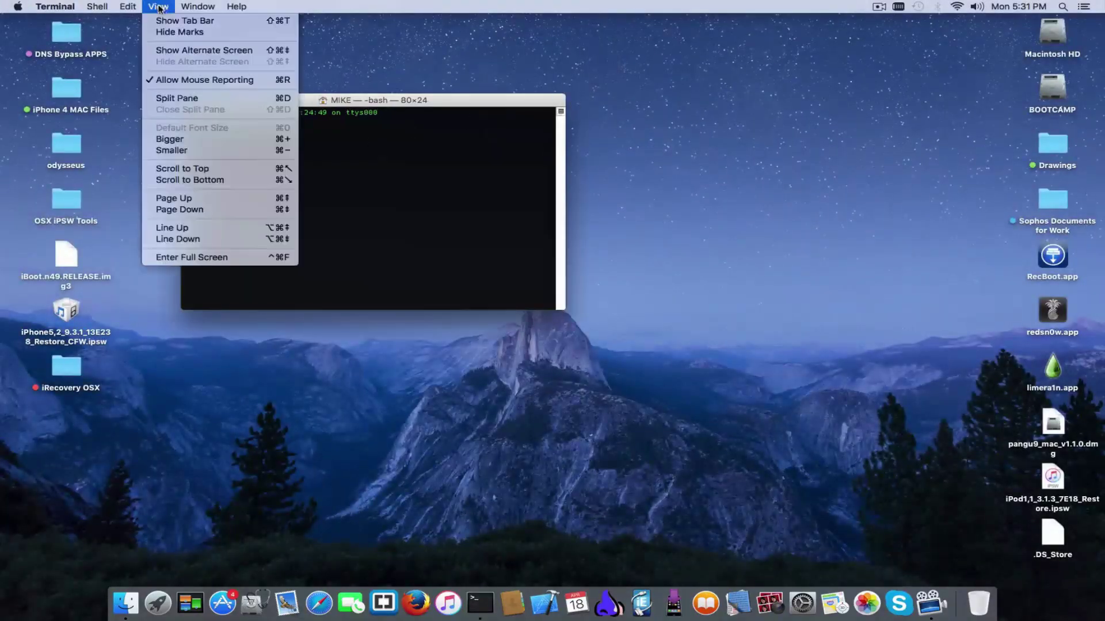
click(206, 139)
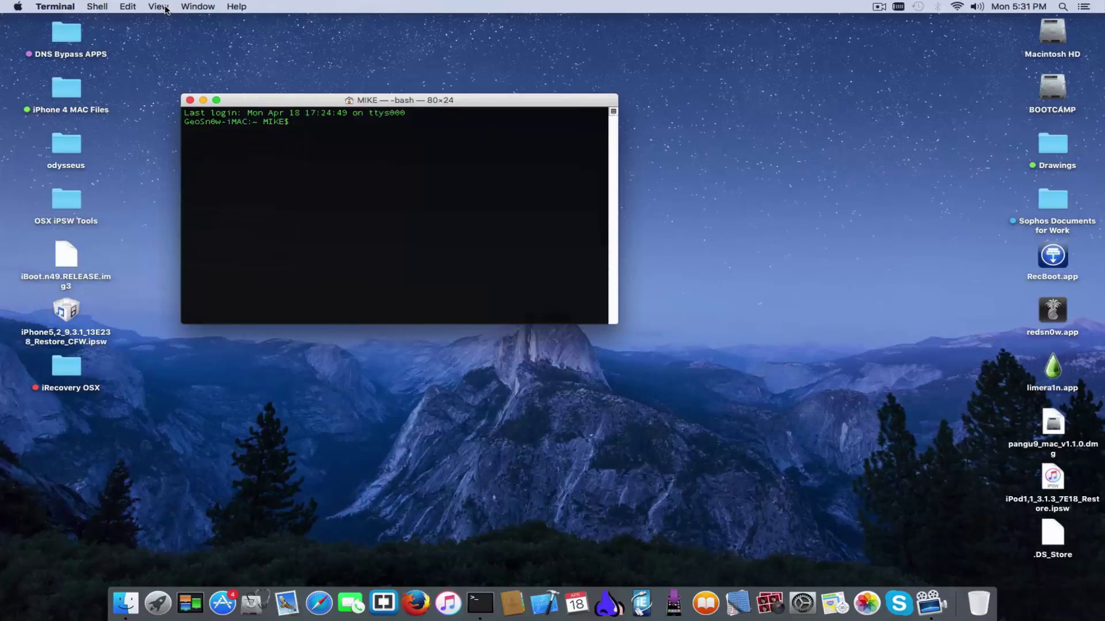
text(++)
key(BackSpace)
key(BackSpace)
click(158, 7)
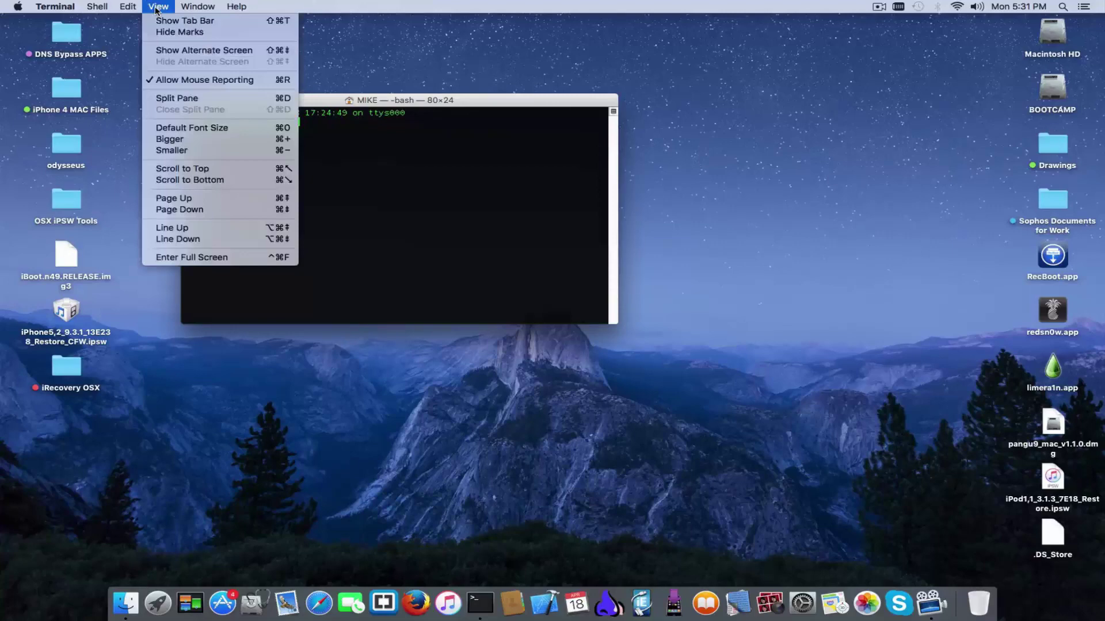
click(210, 138)
- Enlarge the text further, then reposition the window and resize it to 90×25
click(158, 7)
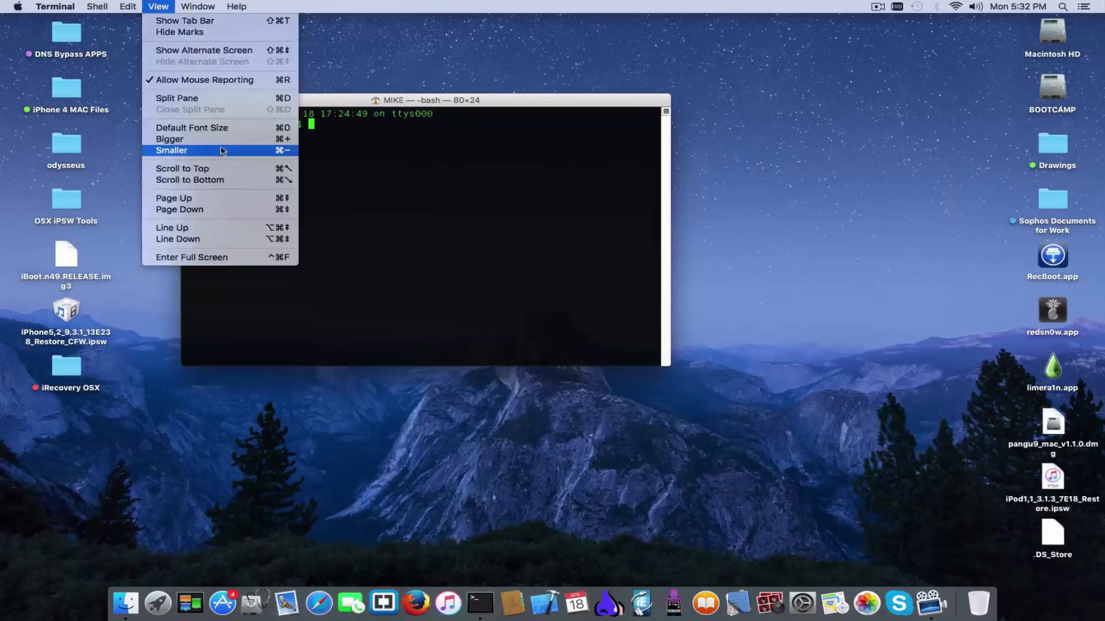
click(178, 138)
click(158, 7)
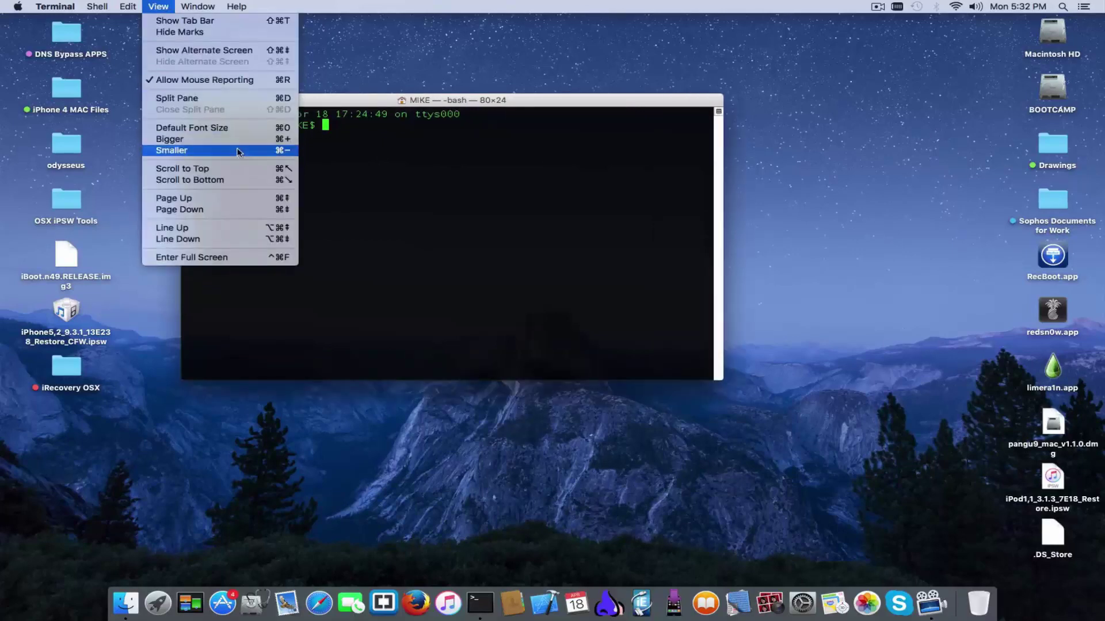
click(184, 139)
drag(338, 105, 311, 122)
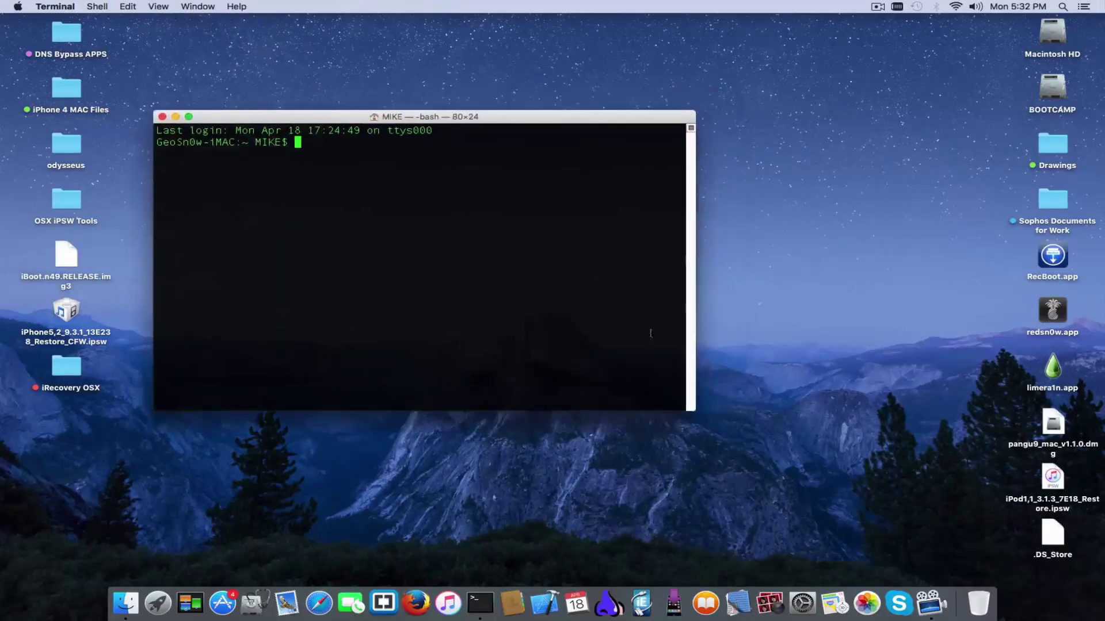
drag(695, 412, 761, 423)
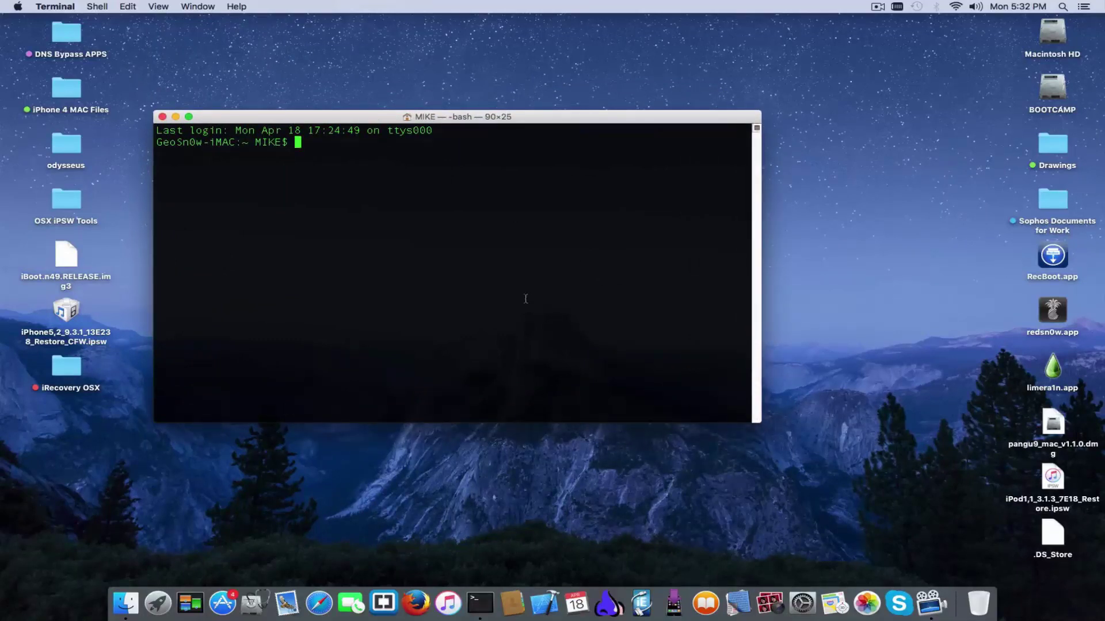
- Change into the desktop's iRecovery OSX folder and run ./iRecovery to list its options
text(cd)
drag(77, 375, 368, 196)
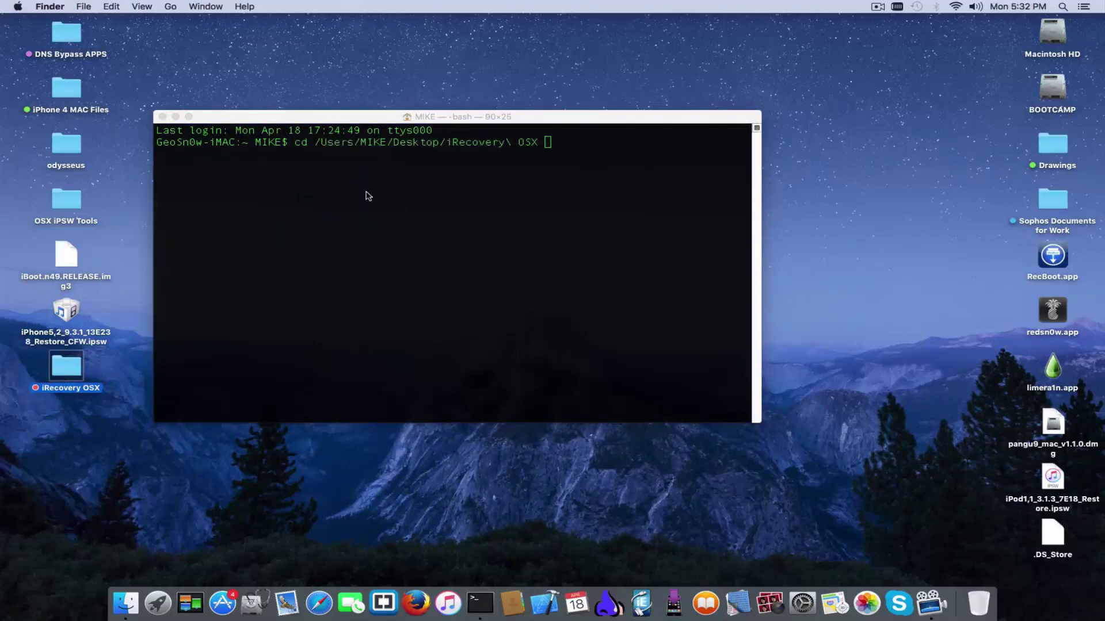
click(364, 192)
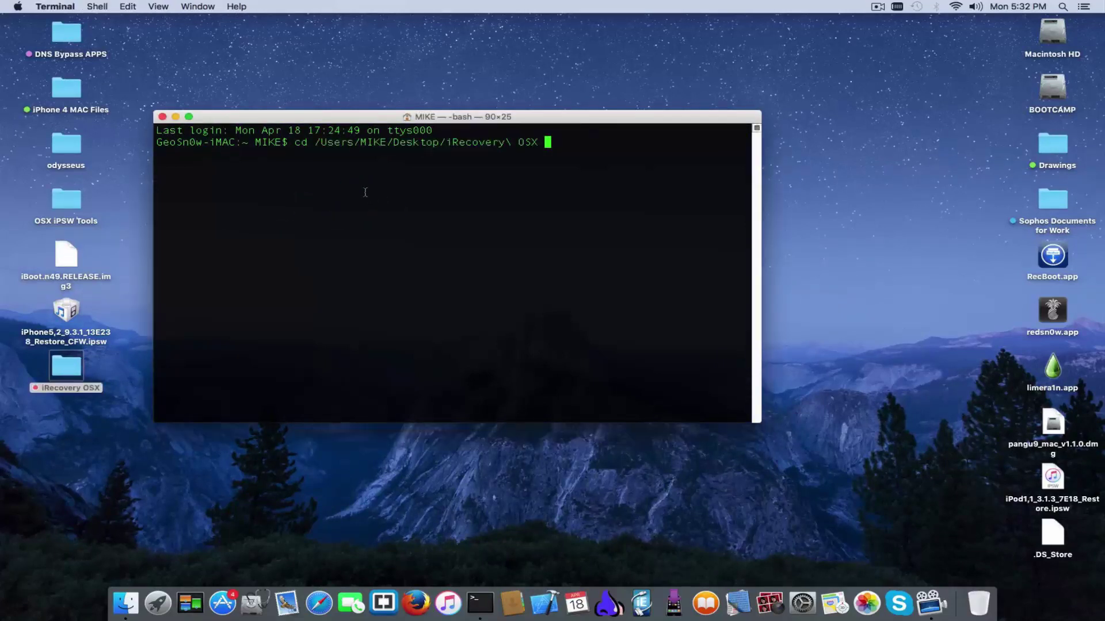
key(Return)
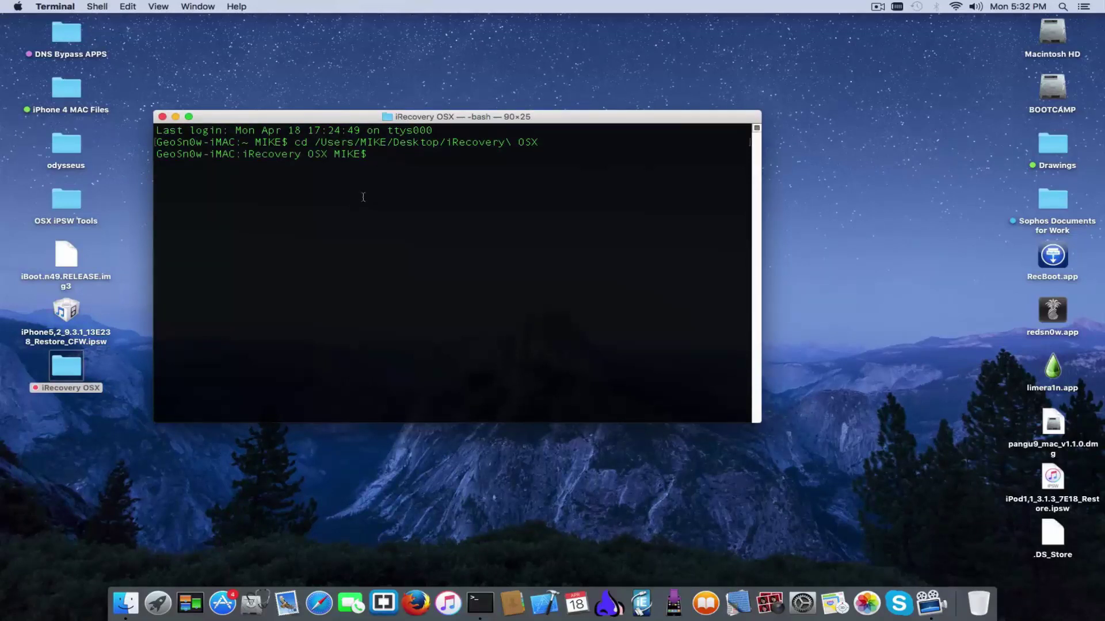
text(./iRecovery)
key(Return)
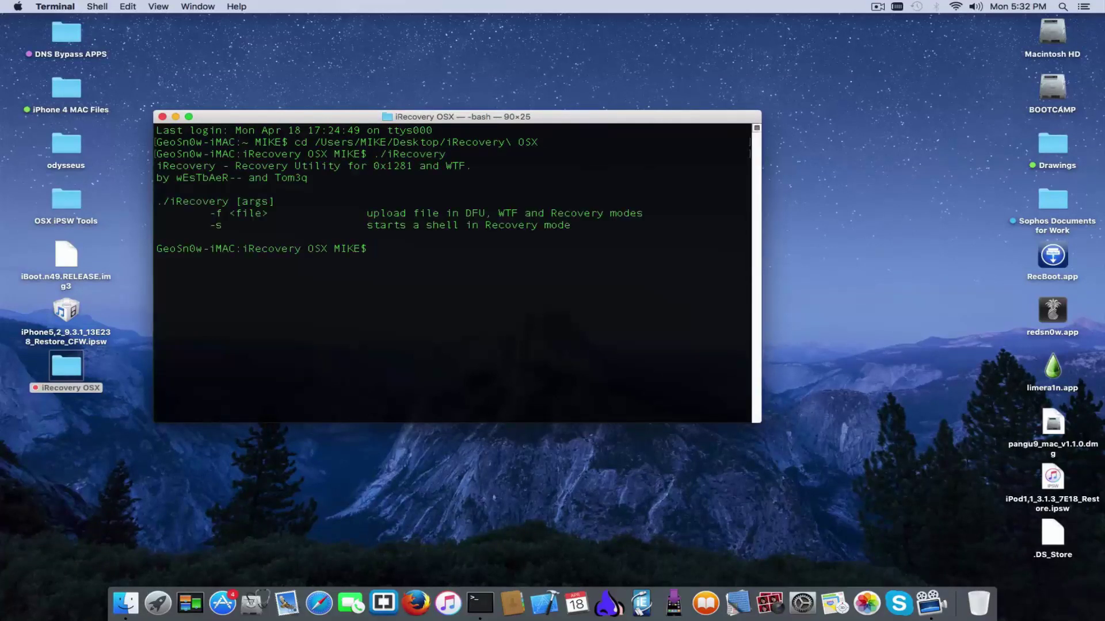
- Start the iRecovery shell on the recovery-mode iPhone with ./iRecovery -s
key(Up)
text(-s)
key(Return)
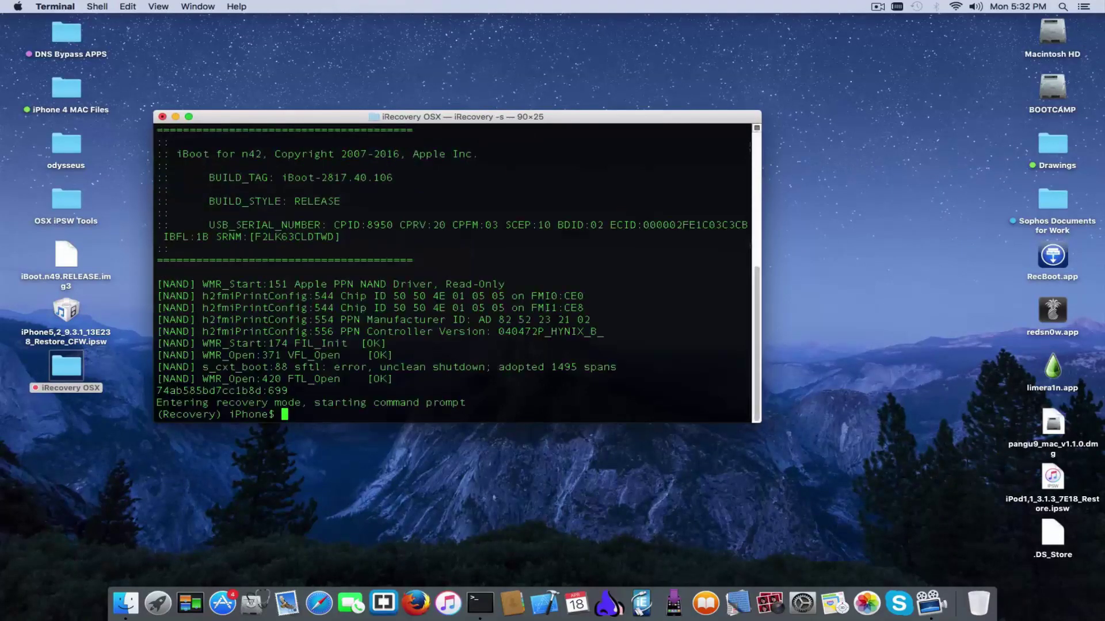
- Highlight the n42 model, iBoot-2817.40.106 build tag and RELEASE build style
double_click(193, 153)
double_click(248, 154)
drag(283, 178, 396, 176)
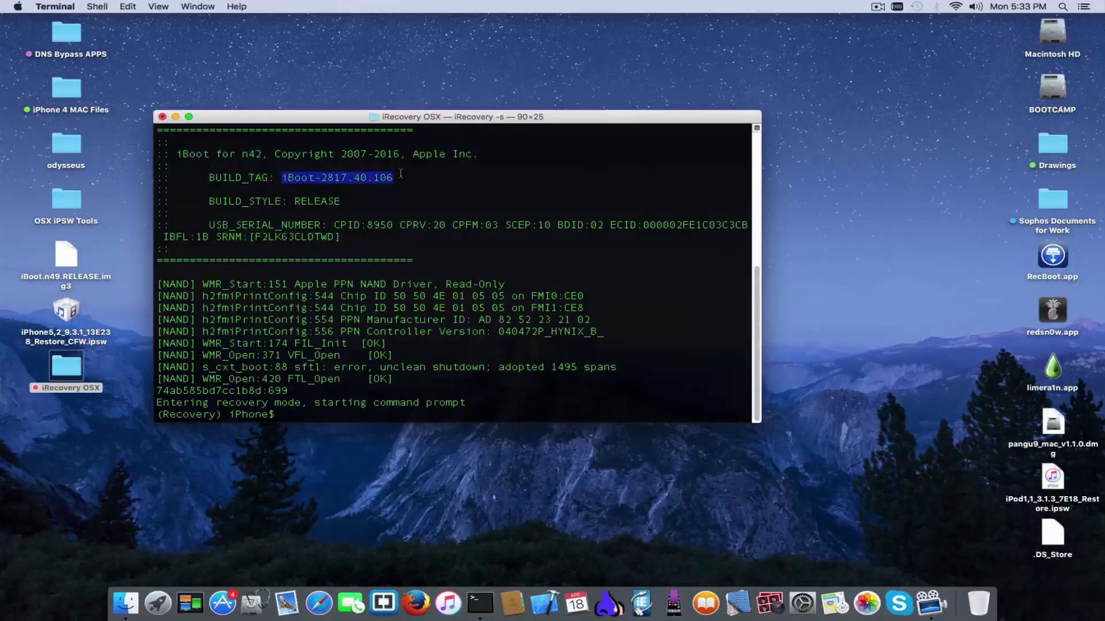
double_click(303, 204)
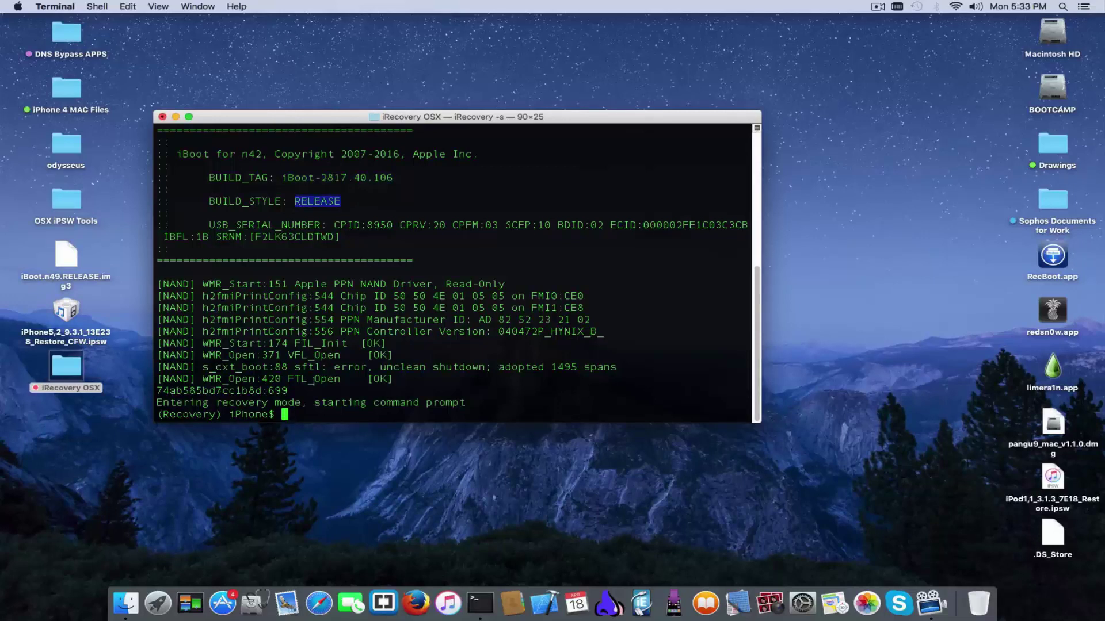
click(257, 419)
double_click(257, 418)
click(257, 418)
- Set auto-boot to true and save the boot environment with saveenv
text(set)
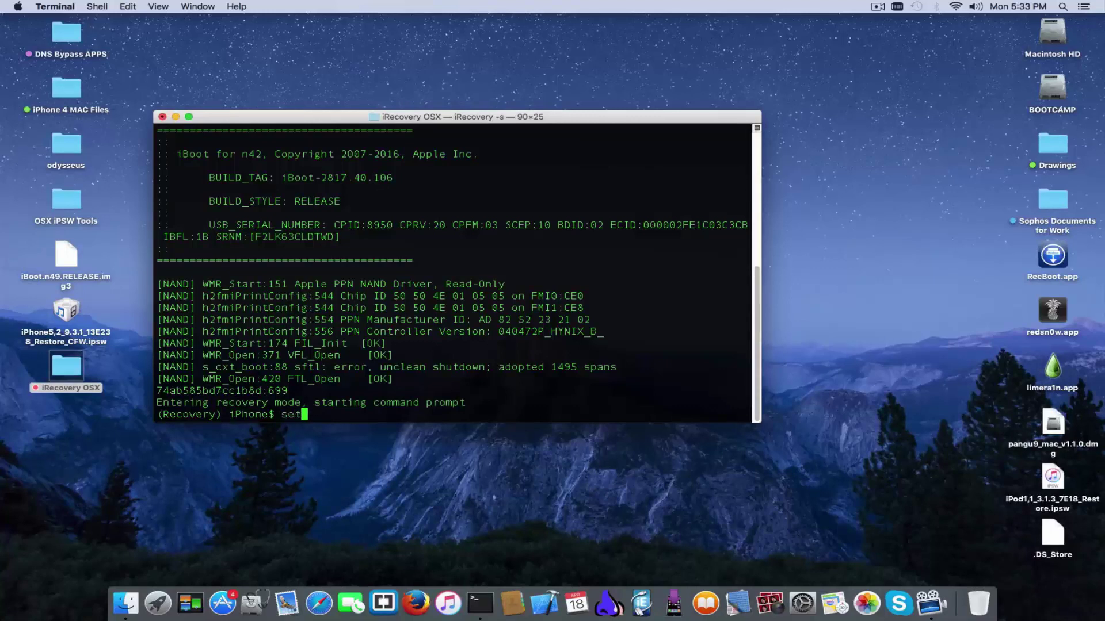
text(env auto-boot true)
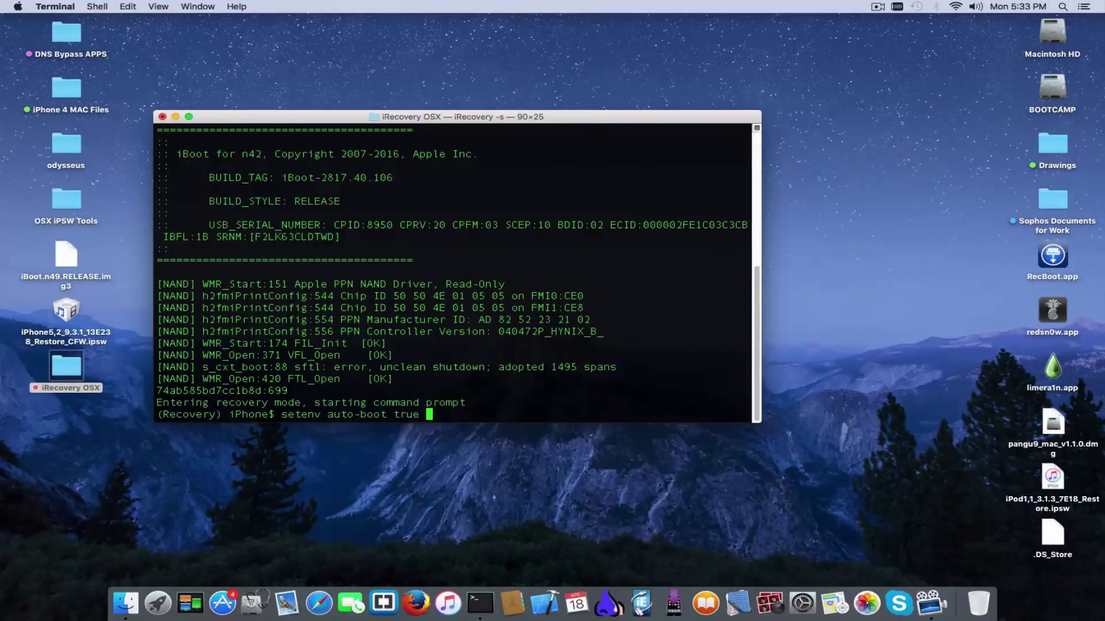
key(Return)
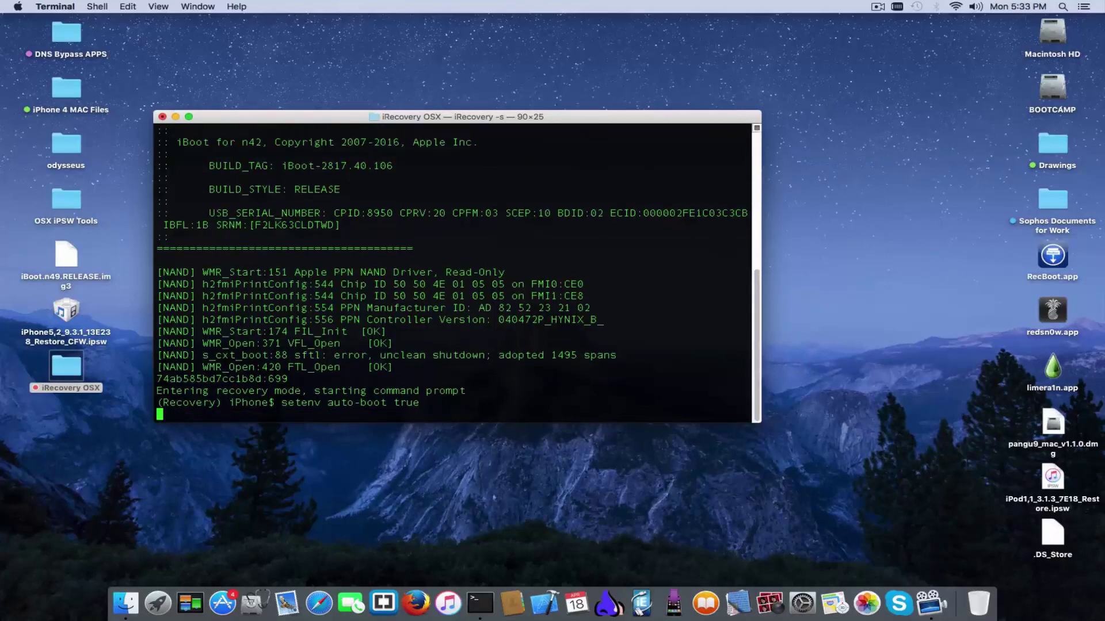
text(save)
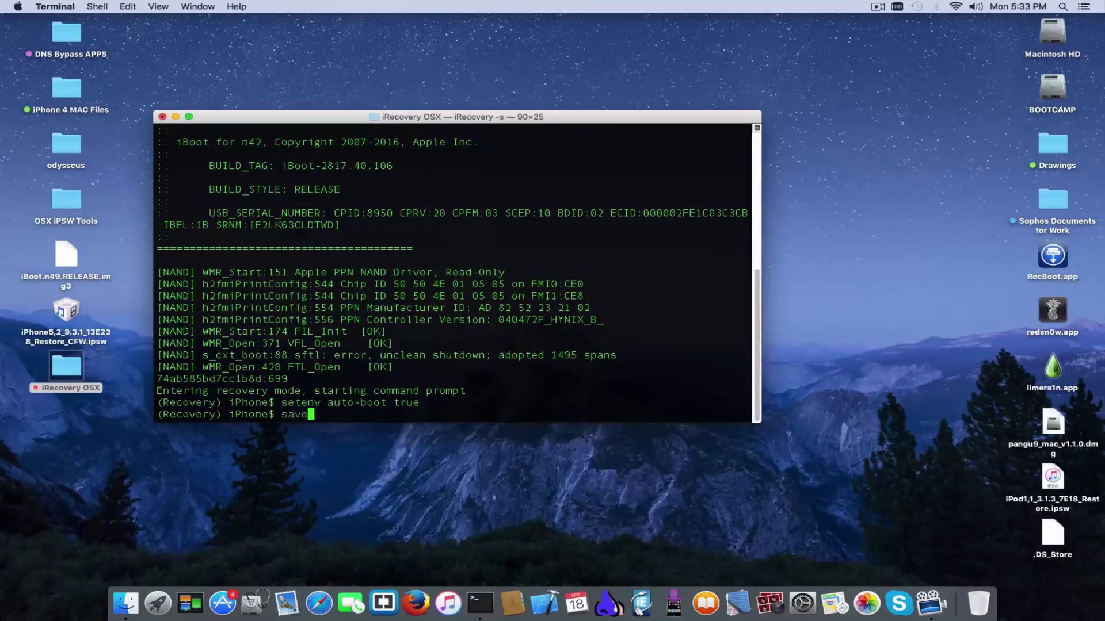
text(env)
key(Return)
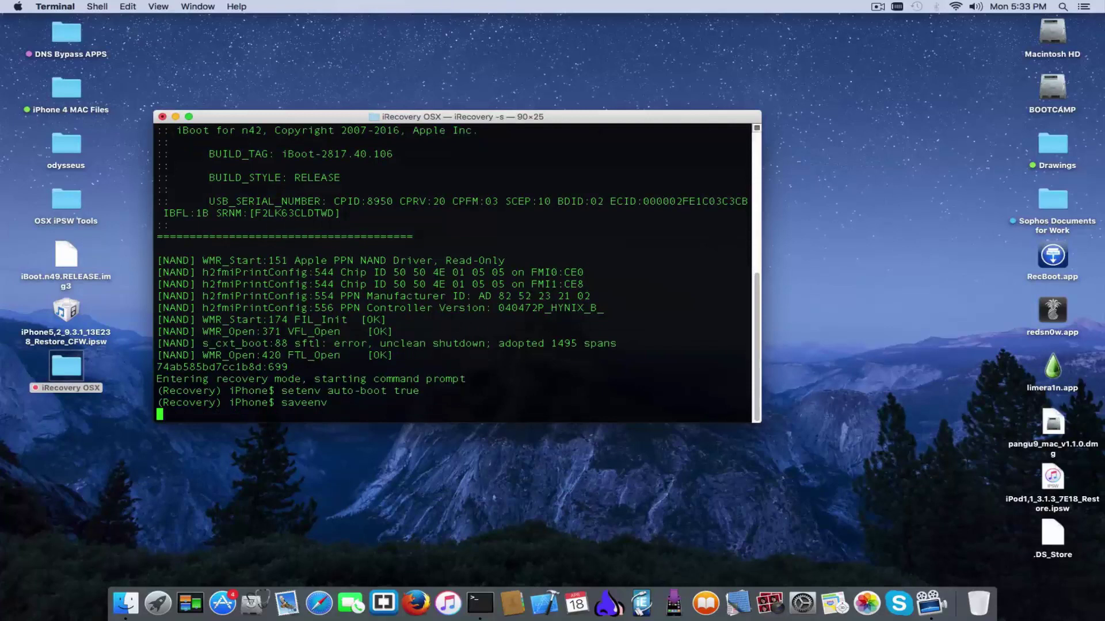
- Send the reboot command to the iPhone
text(r)
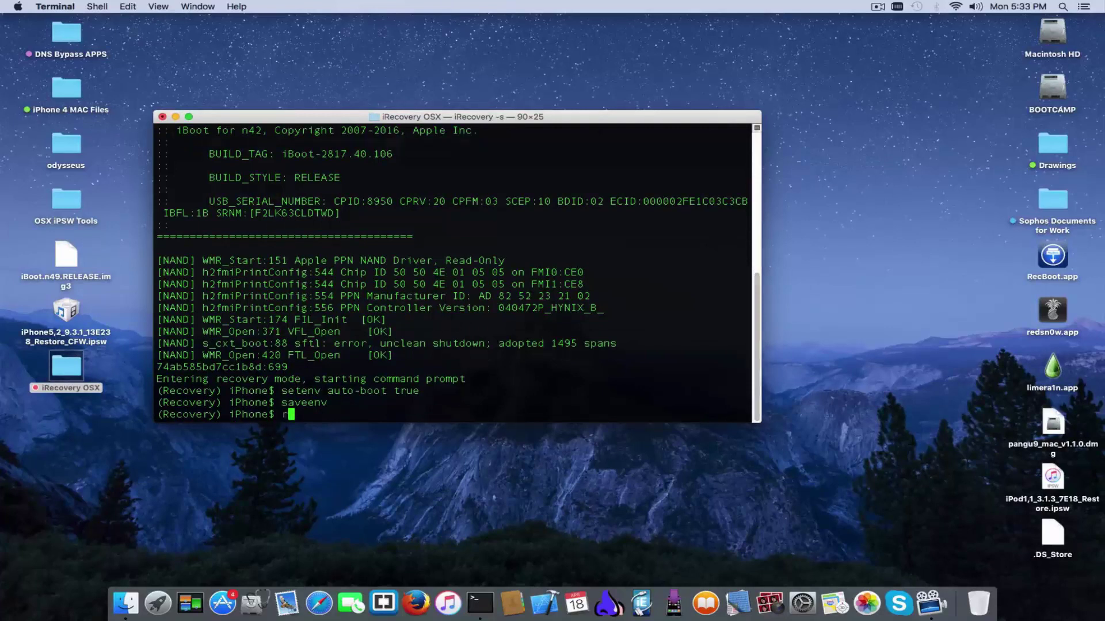
text(eboot)
double_click(404, 391)
click(377, 413)
key(Return)
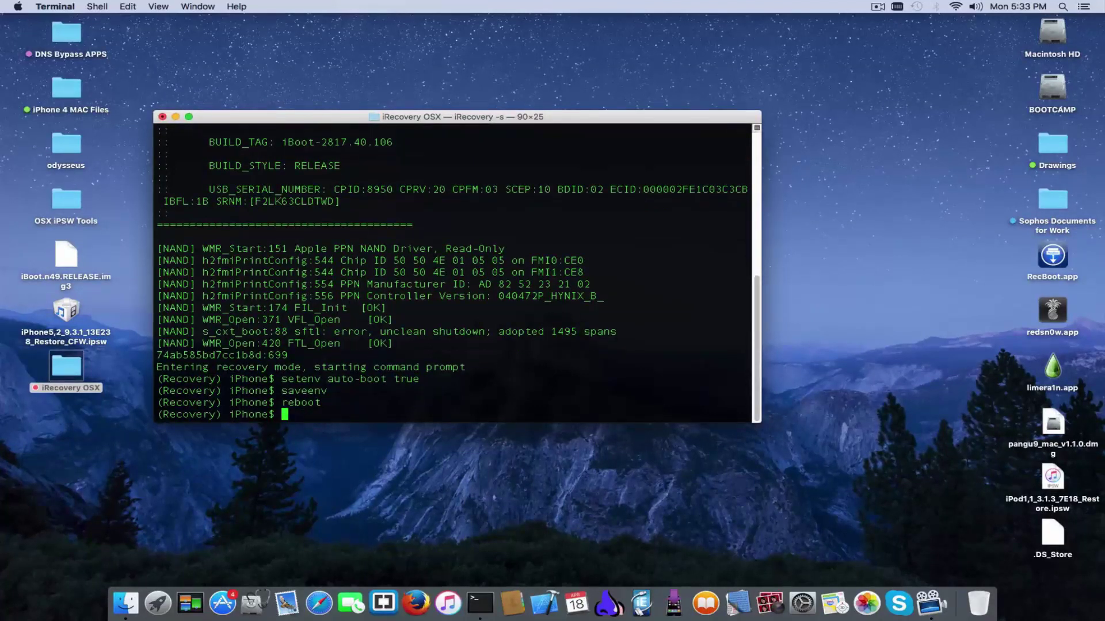
- Exit the iRecovery shell after two mistyped attempts, then type exit at the bash prompt
text(./exit)
key(Return)
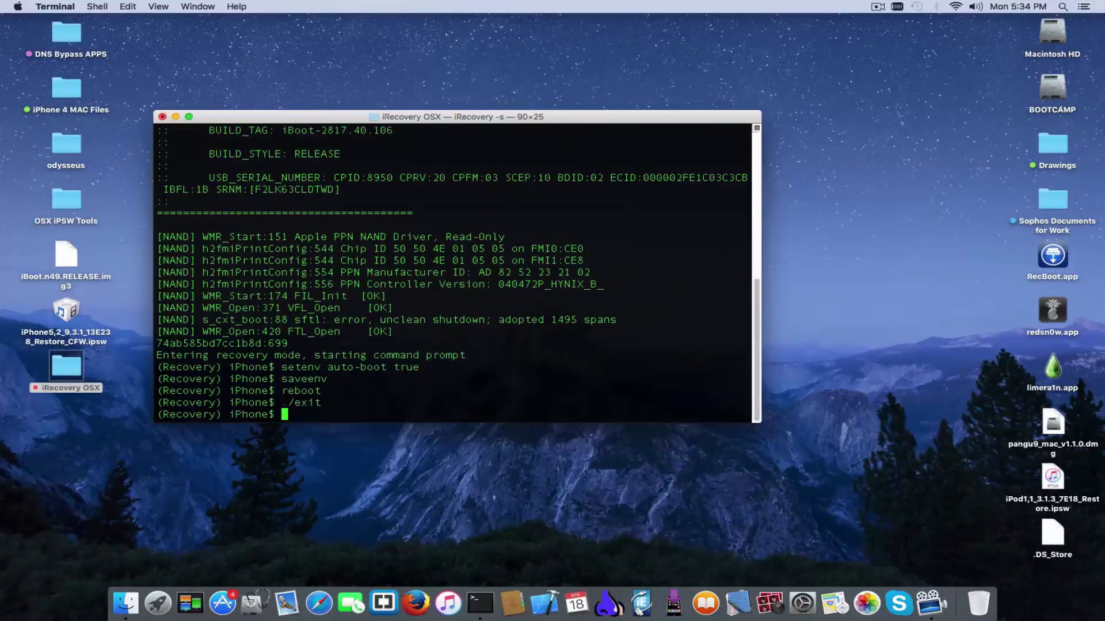
text(exirt)
key(Return)
key(Escape)
key(BackSpace)
key(BackSpace)
text(exit)
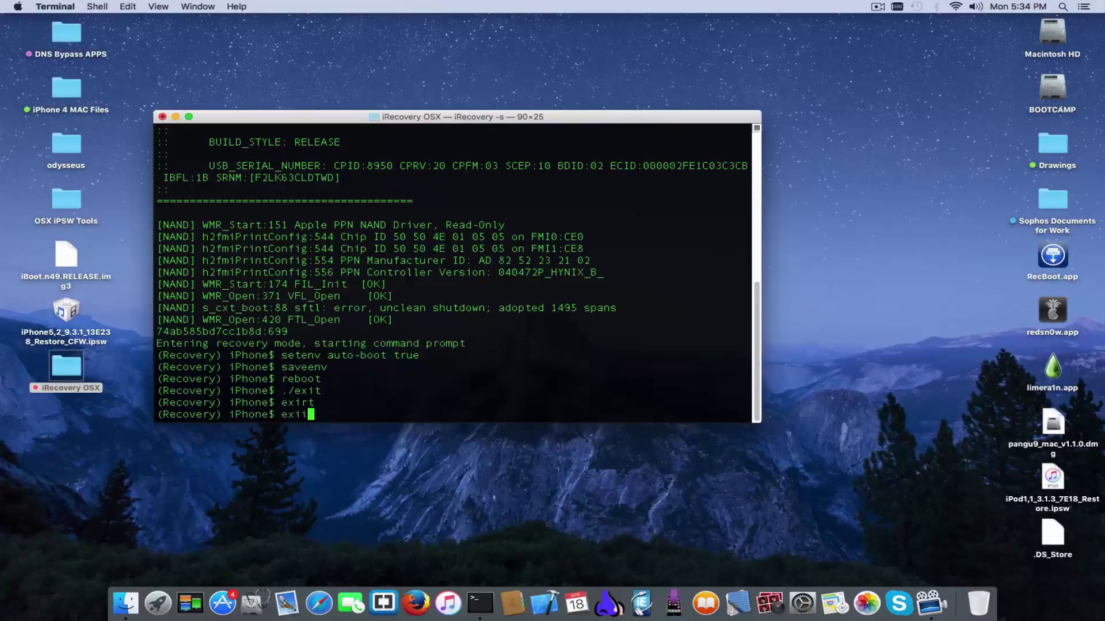
key(Return)
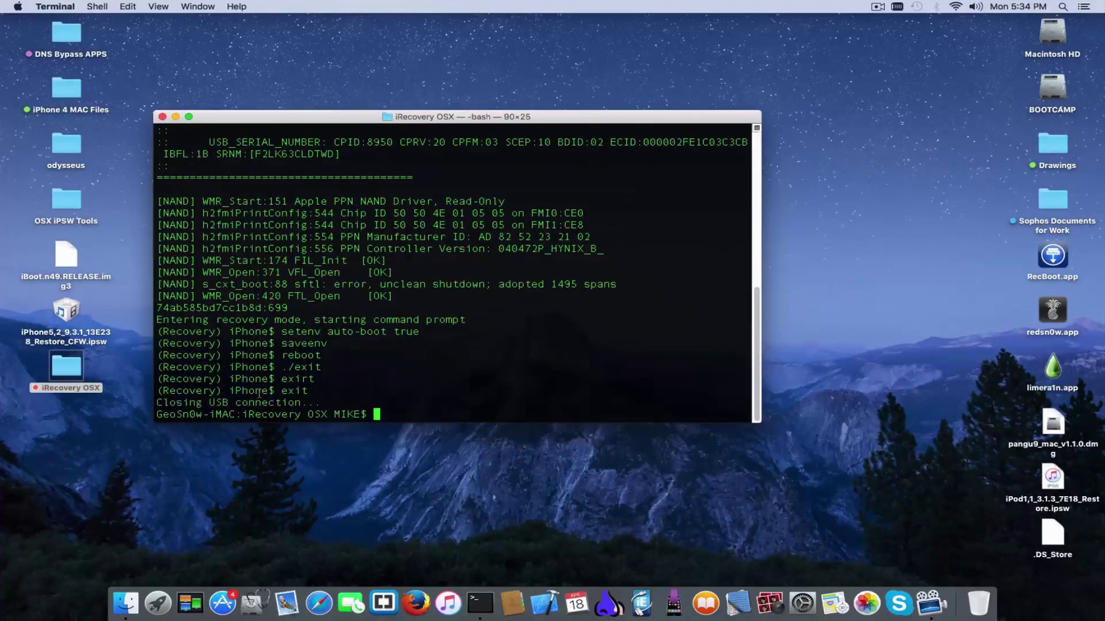
text(exit)
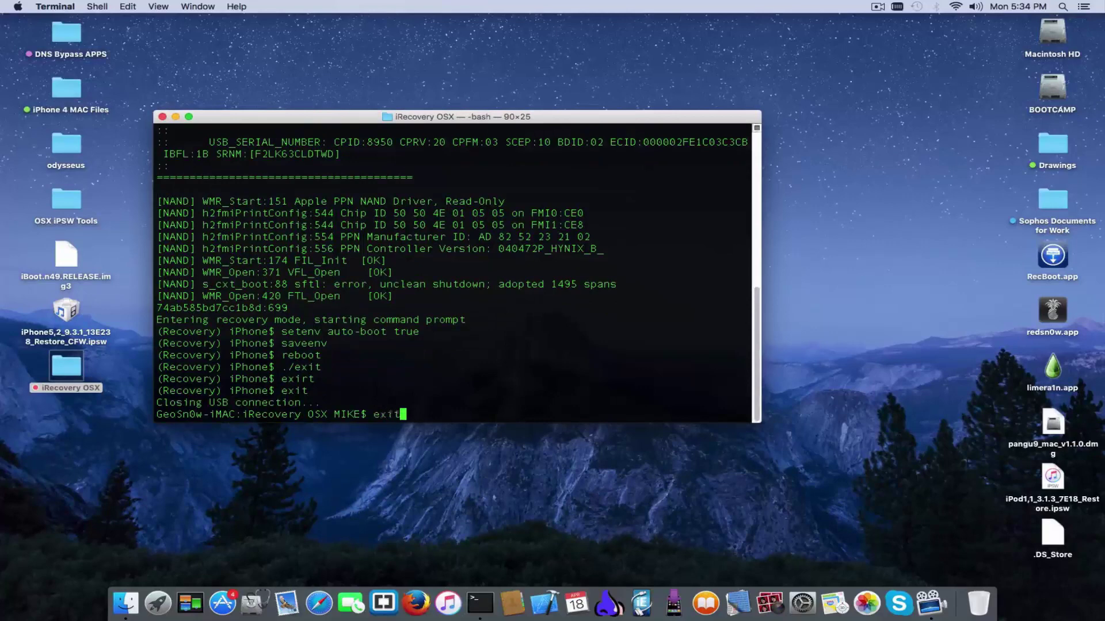